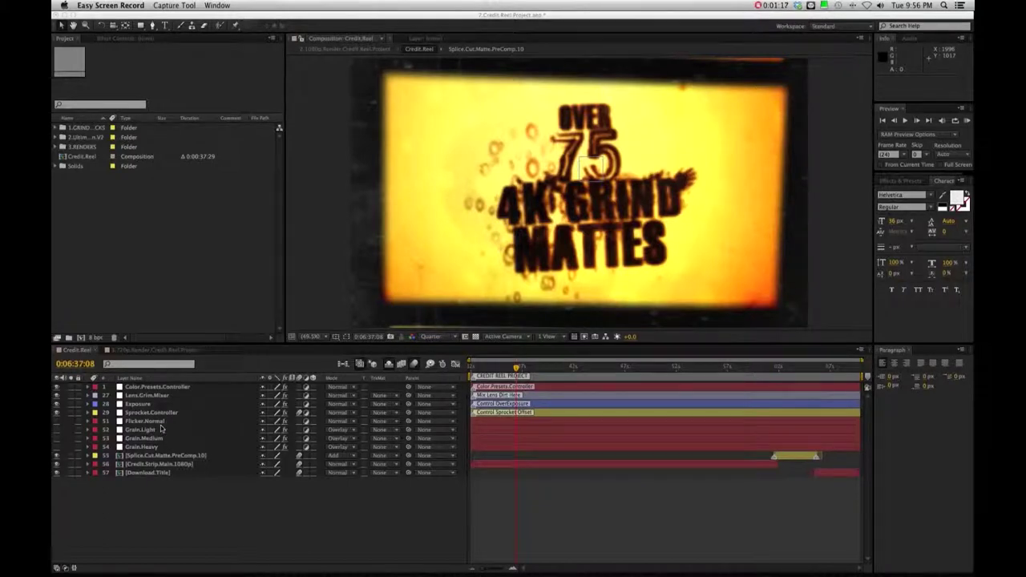
Step: Select layer 56 Credit.Strip.Main.1080p in the Credit.Reel timeline and open it as a precomp
{"action": "left_click", "coordinate": [160, 474]}
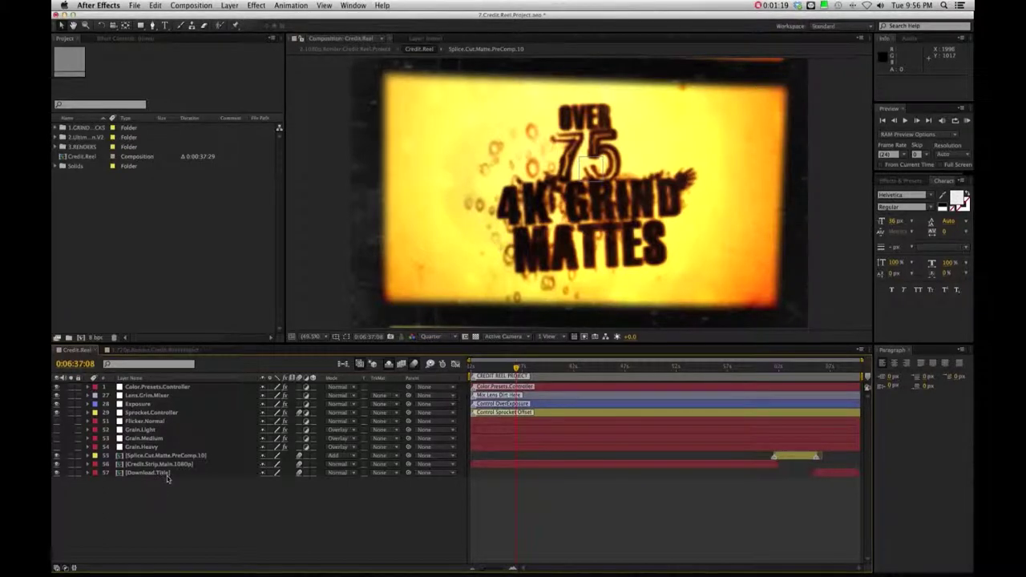
{"action": "left_click", "coordinate": [160, 465]}
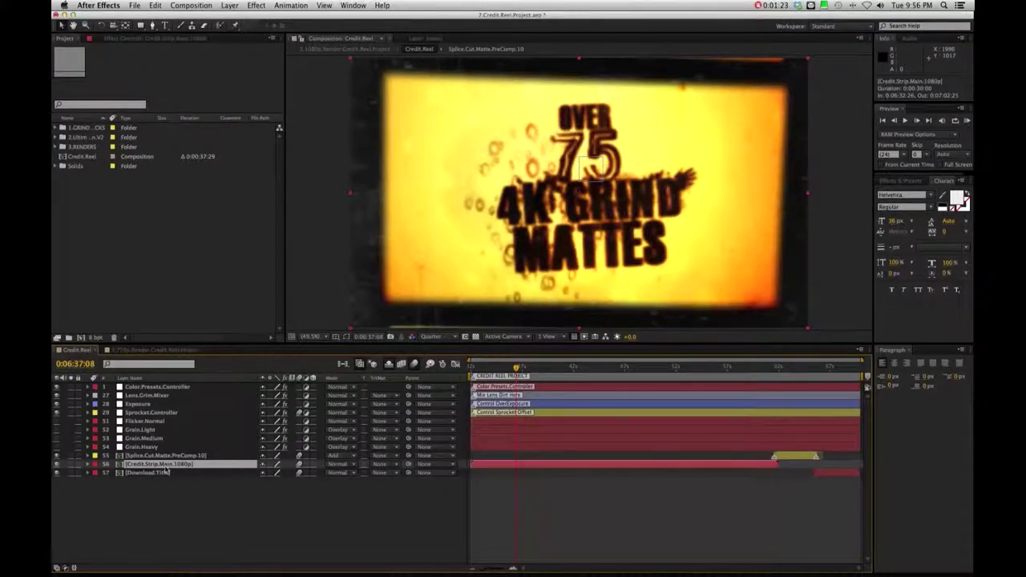
{"action": "double_click", "coordinate": [159, 465]}
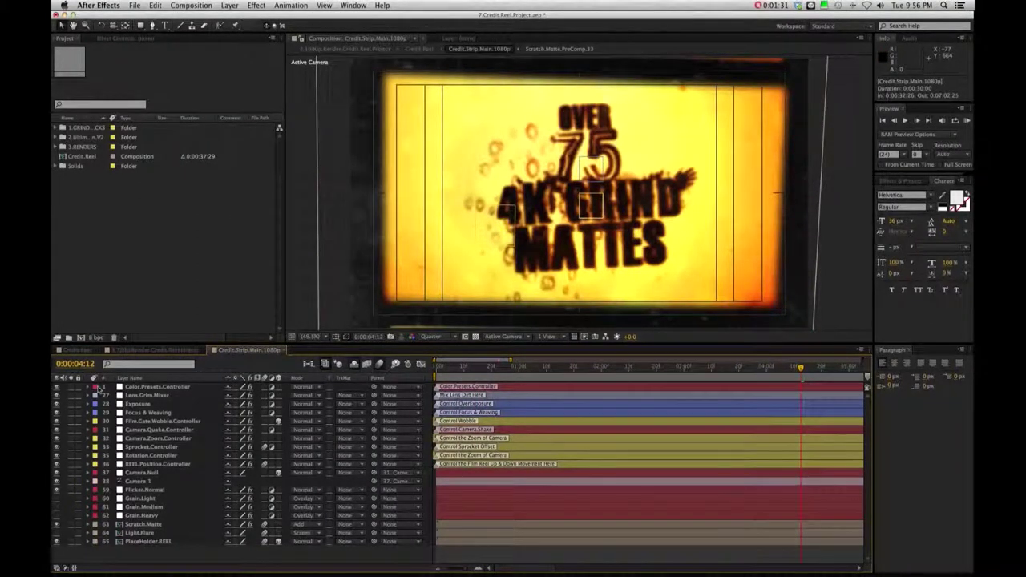
Step: Inspect the Color.Presets.Controller, Flicker.Normal and Scratch.Matte layers
{"action": "left_click", "coordinate": [167, 388]}
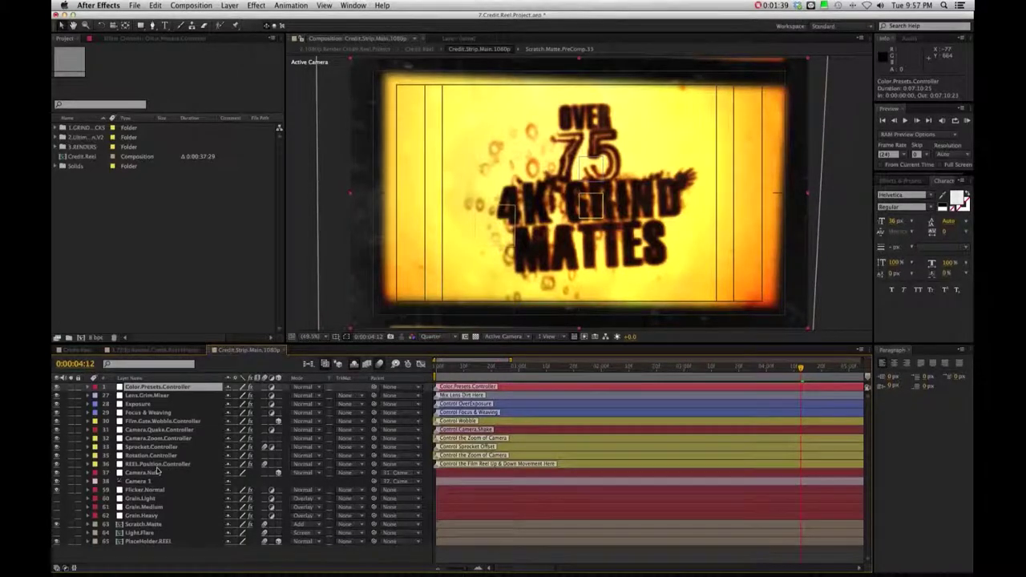
{"action": "left_click", "coordinate": [146, 491]}
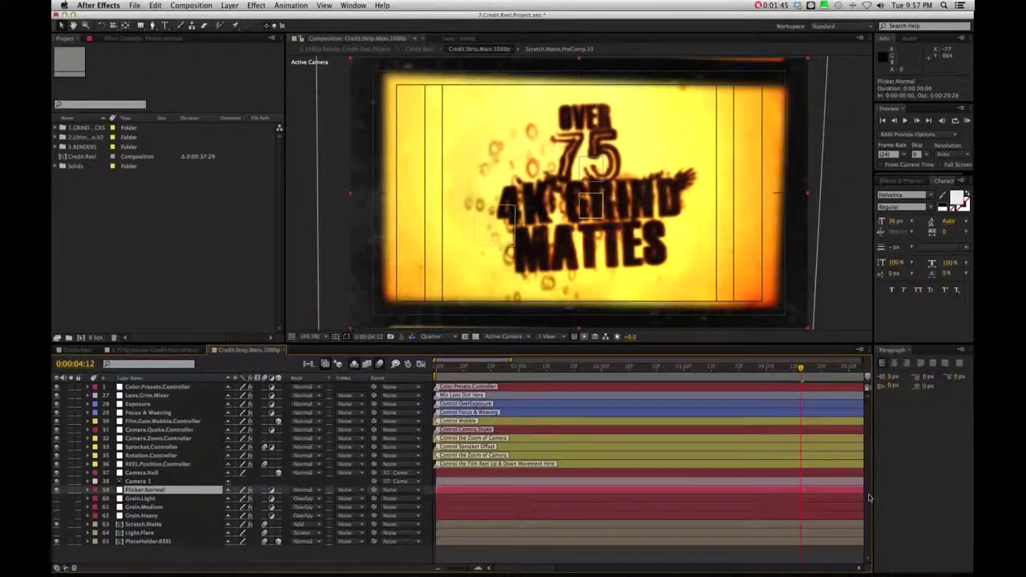
{"action": "left_click", "coordinate": [146, 525]}
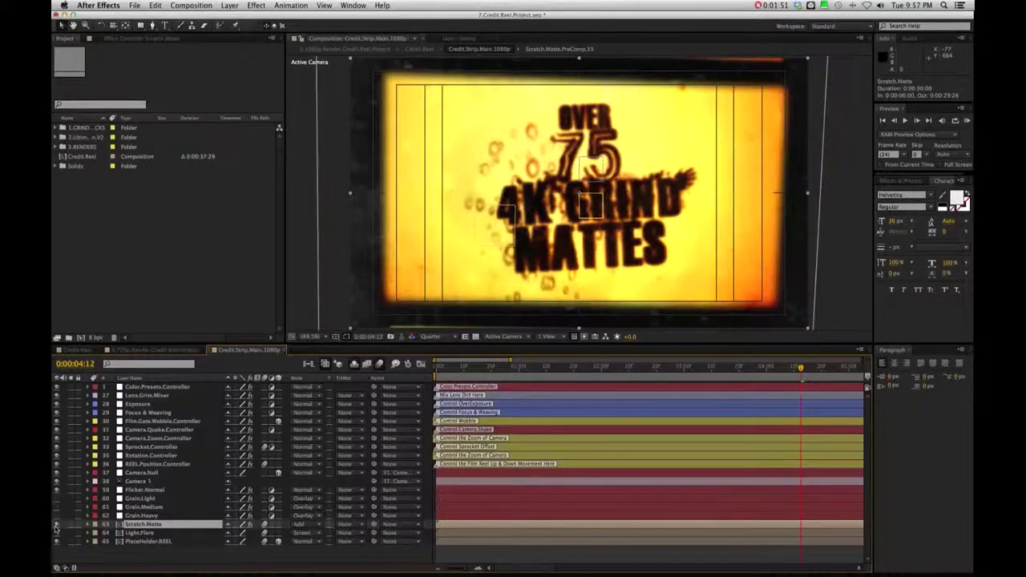
Step: Hide and reshow Scratch.Matte to compare, then select the PlaceHolder.REEL layer
{"action": "left_click", "coordinate": [56, 526]}
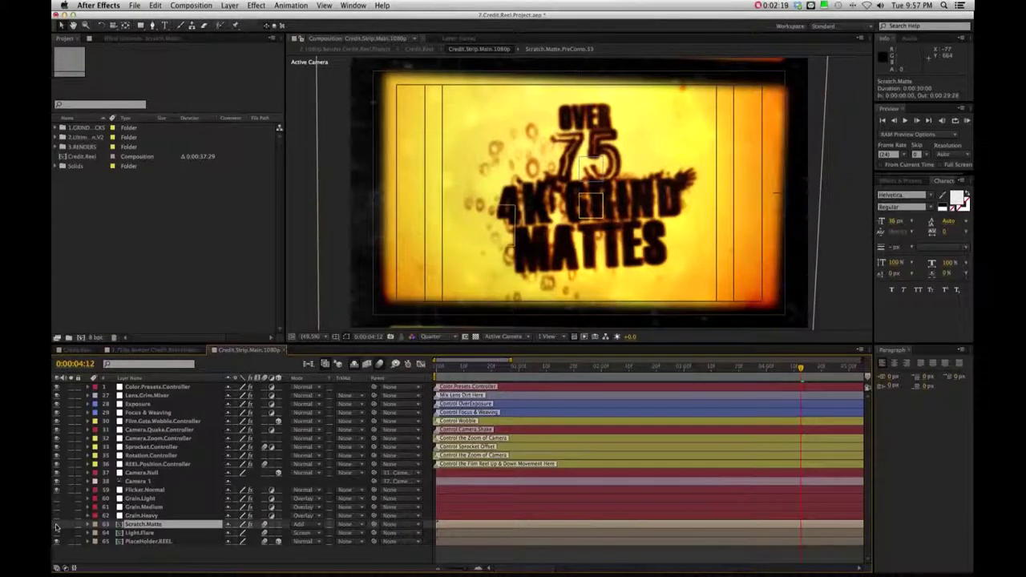
{"action": "left_click", "coordinate": [56, 525]}
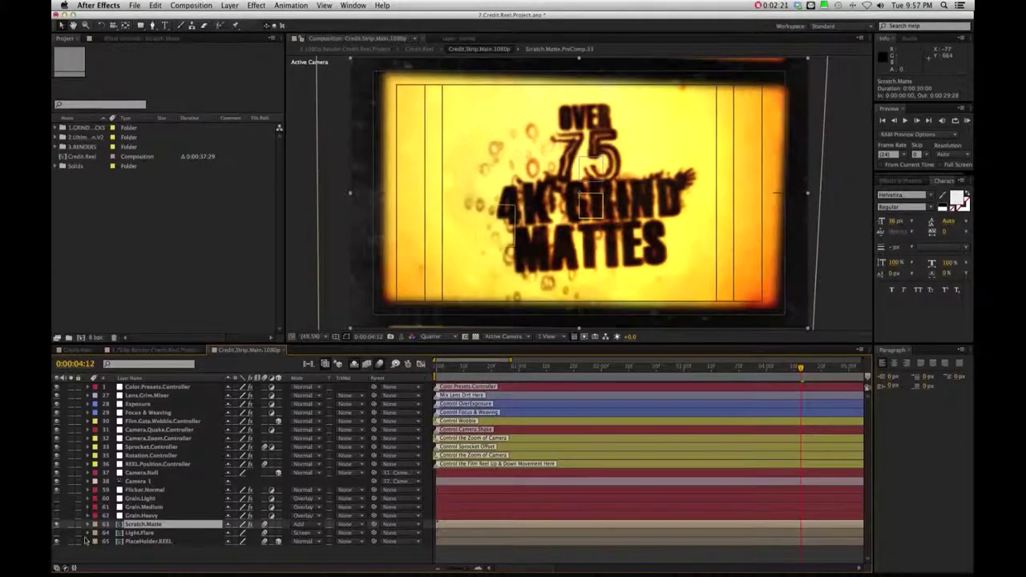
{"action": "left_click", "coordinate": [142, 542]}
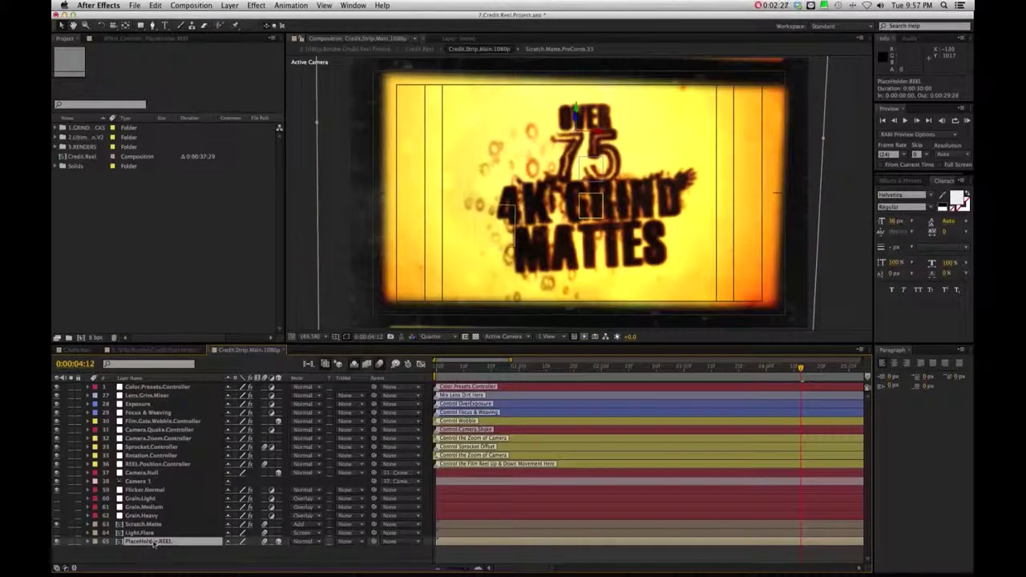
Step: Open the PlaceHolder.REEL precomp and pan the viewer across the film strip
{"action": "double_click", "coordinate": [154, 542]}
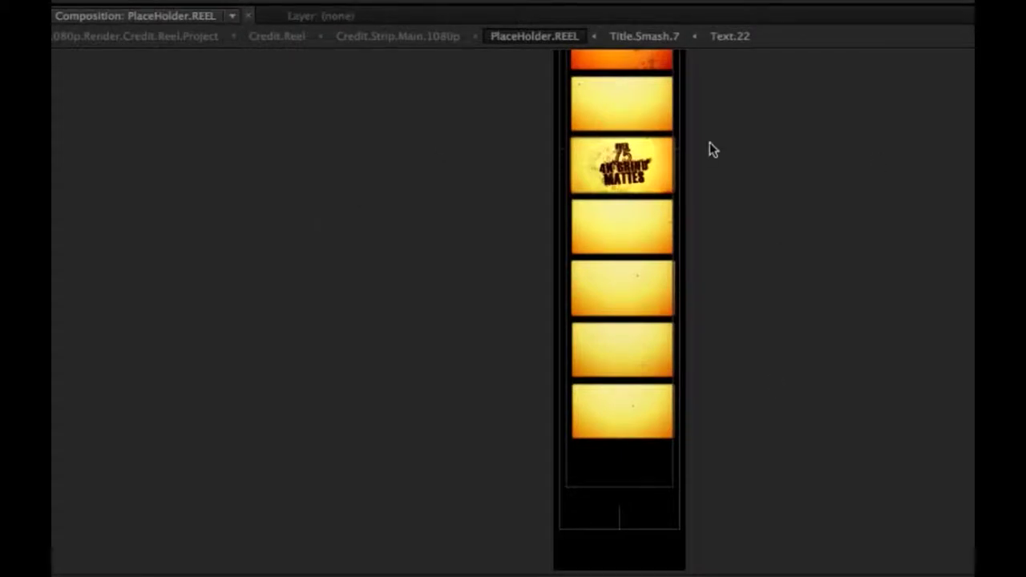
{"action": "key", "text": "space"}
{"action": "left_click_drag", "start_coordinate": [749, 128], "coordinate": [735, 405]}
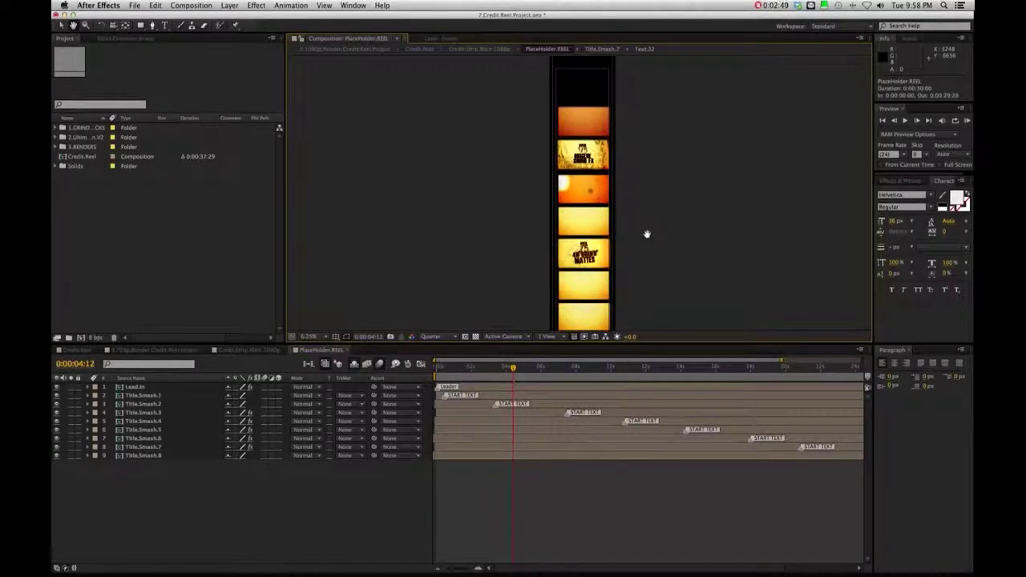
{"action": "left_click_drag", "start_coordinate": [647, 234], "coordinate": [607, 179]}
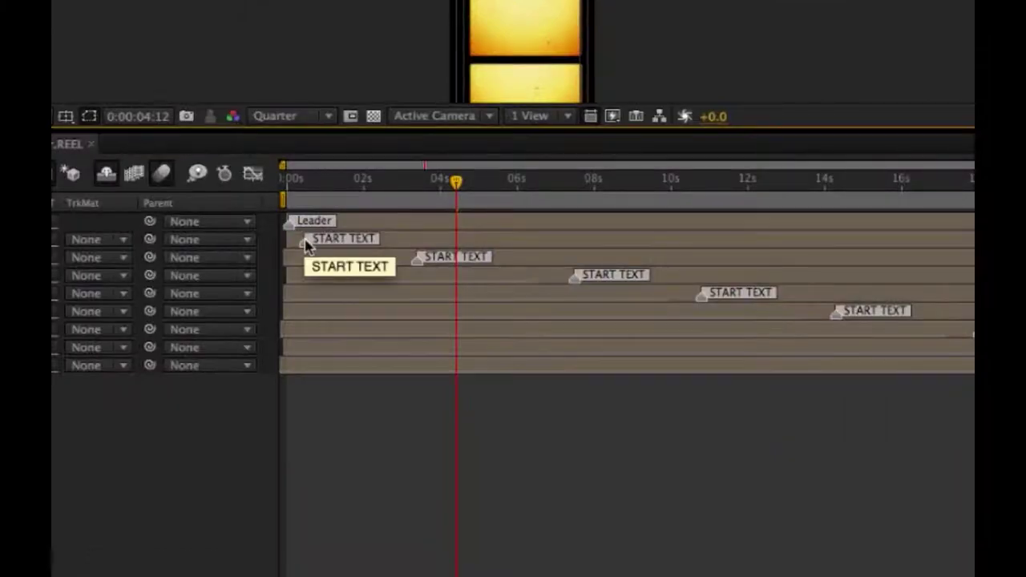
Step: Select the Title.Smash.2, 3 and 4 layers in turn, ending on Title.Smash.2
{"action": "left_click", "coordinate": [513, 260]}
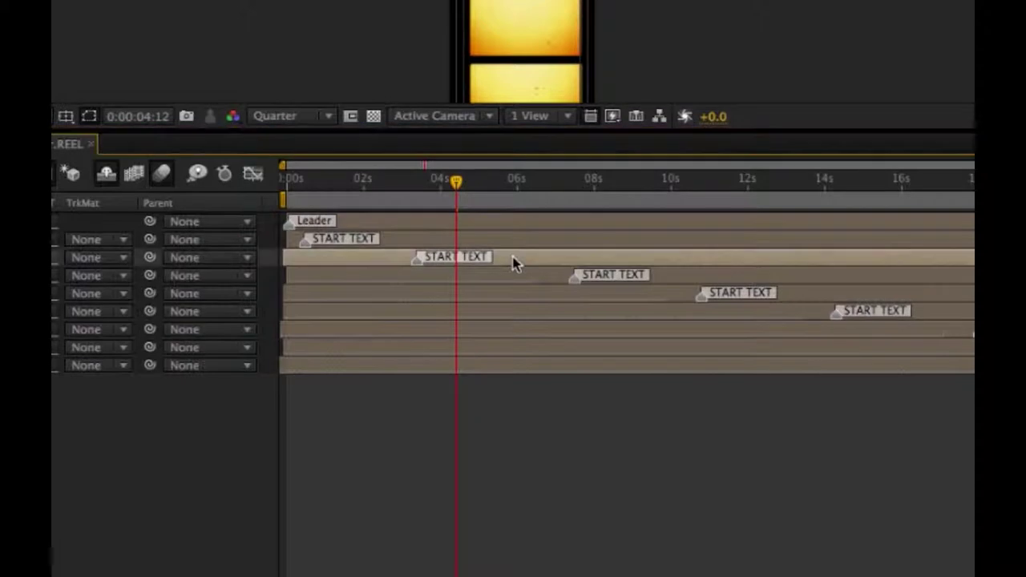
{"action": "left_click", "coordinate": [697, 282]}
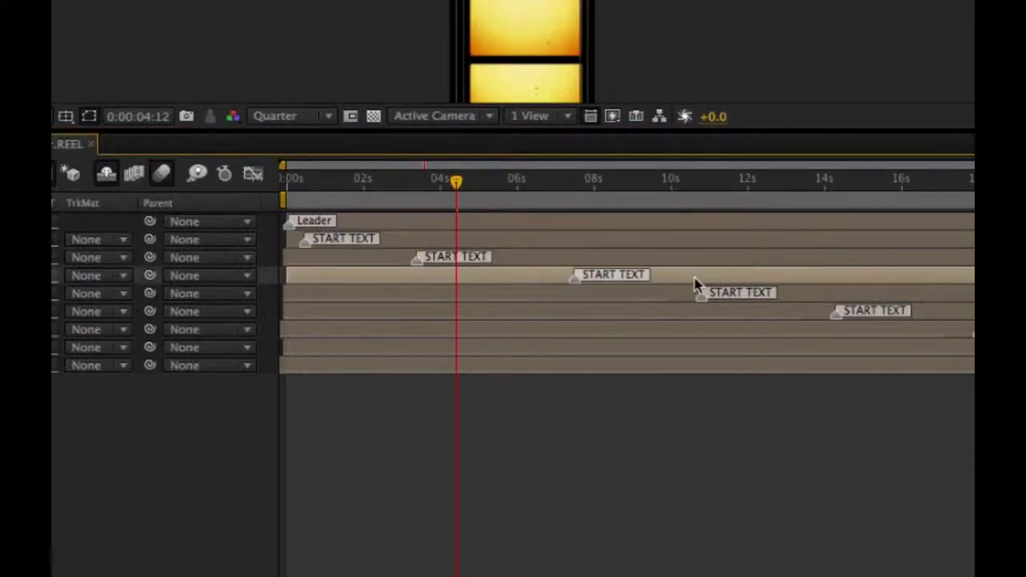
{"action": "left_click", "coordinate": [816, 292]}
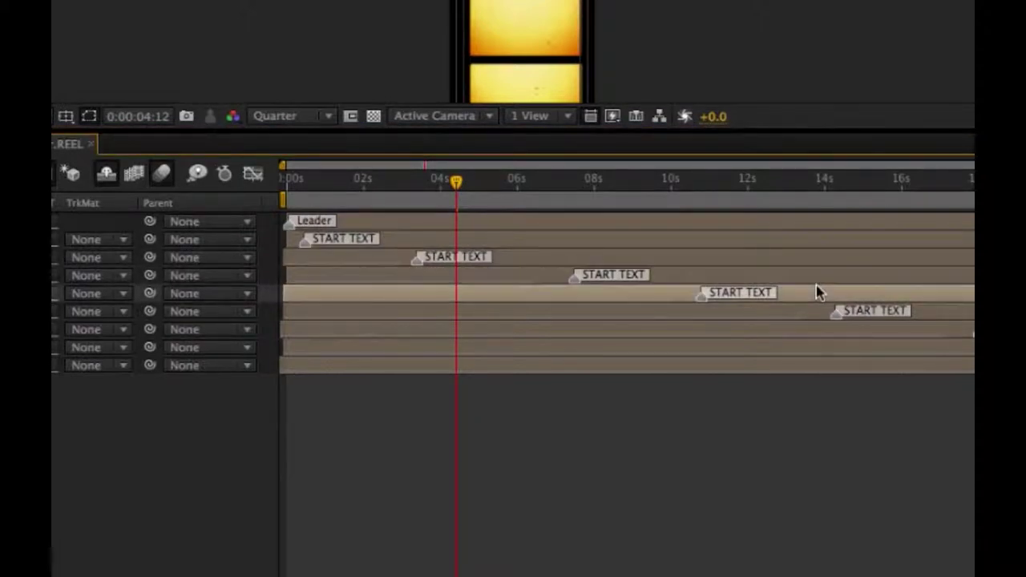
{"action": "left_click", "coordinate": [515, 262]}
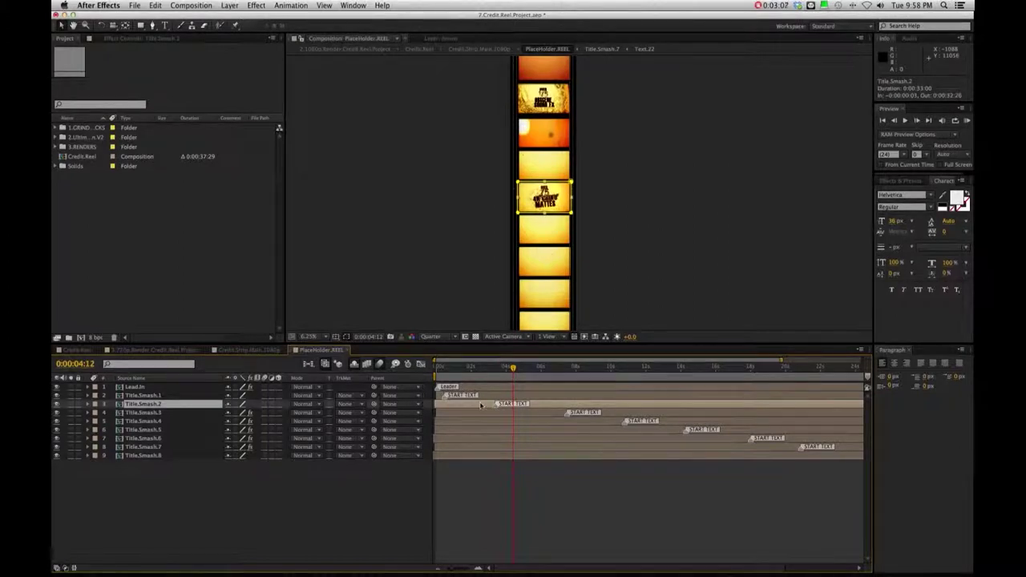
Step: Open Title.Smash.2 and inspect its Fire.Dust, Fire.Burst.2 and Fire.Burst.1 layers
{"action": "double_click", "coordinate": [482, 446]}
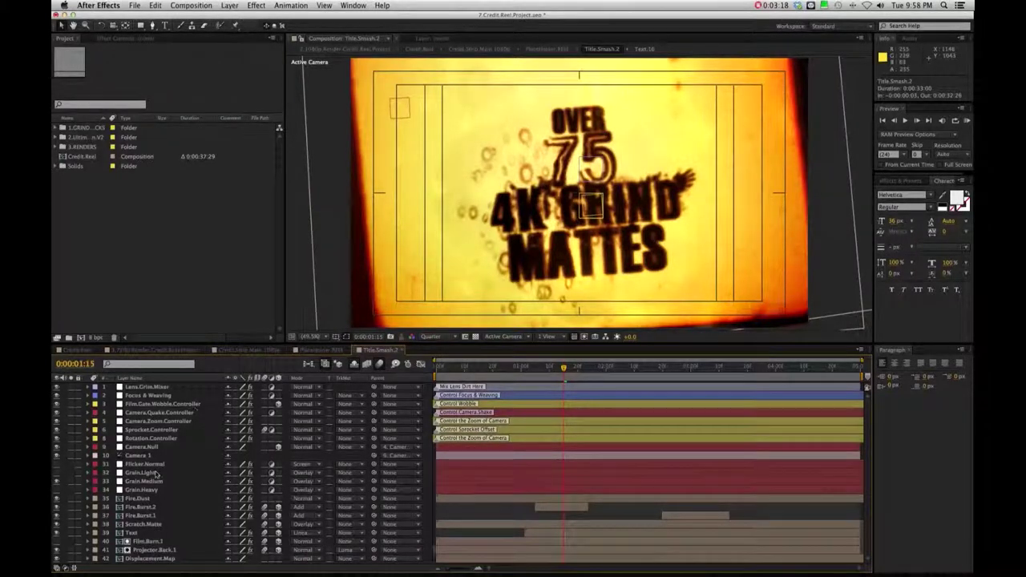
{"action": "left_click", "coordinate": [146, 499]}
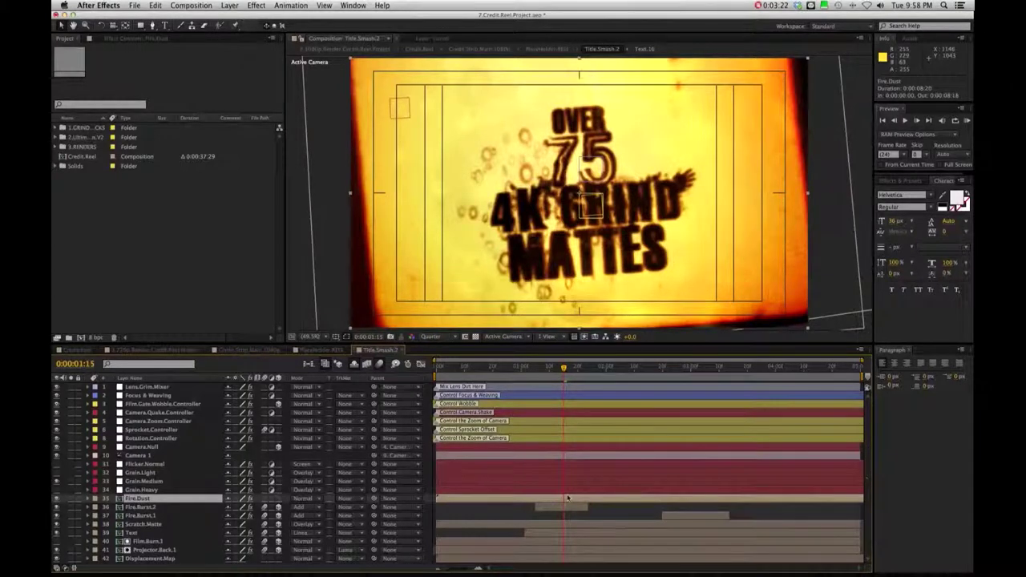
{"action": "left_click", "coordinate": [141, 509]}
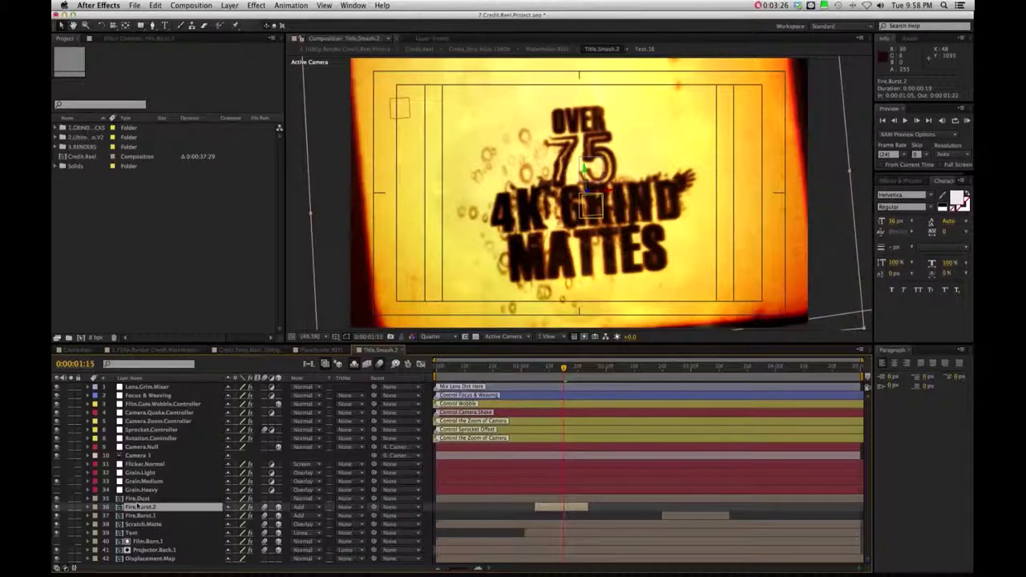
{"action": "left_click", "coordinate": [141, 509]}
{"action": "left_click", "coordinate": [142, 516]}
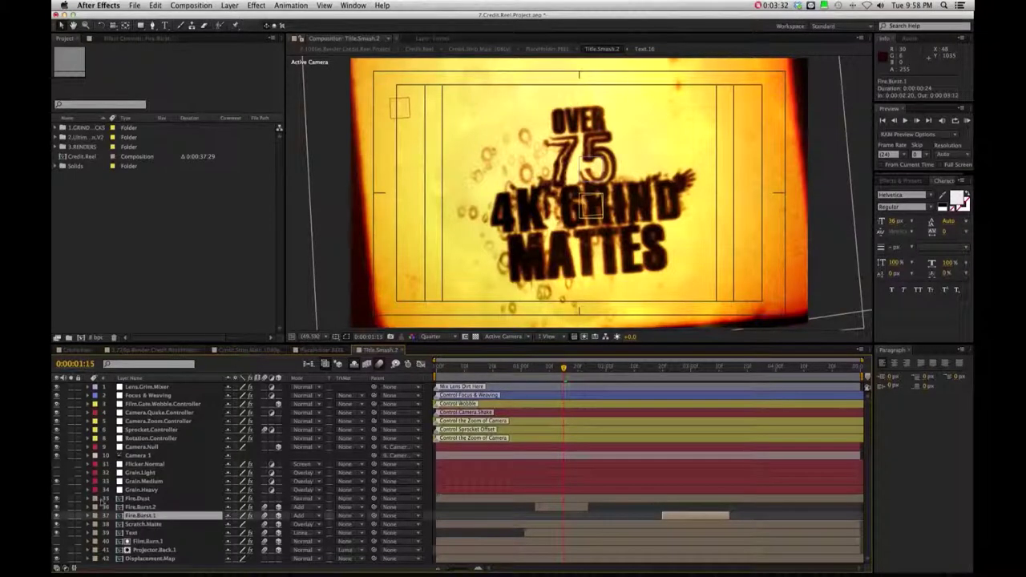
Step: Toggle the fire layers' visibility to compare the orange glow, then select the Text layer
{"action": "left_click", "coordinate": [57, 516]}
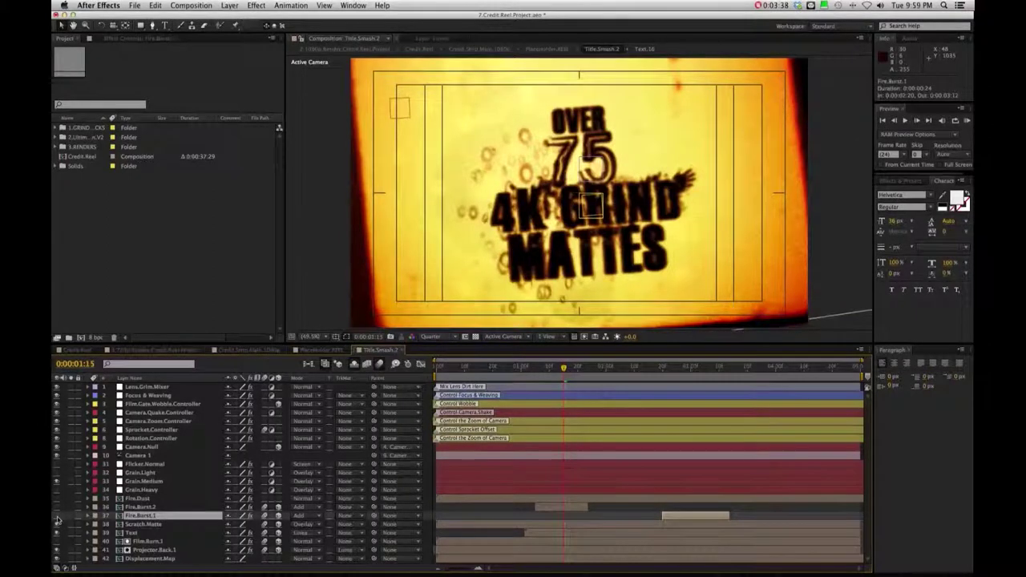
{"action": "left_click", "coordinate": [57, 522]}
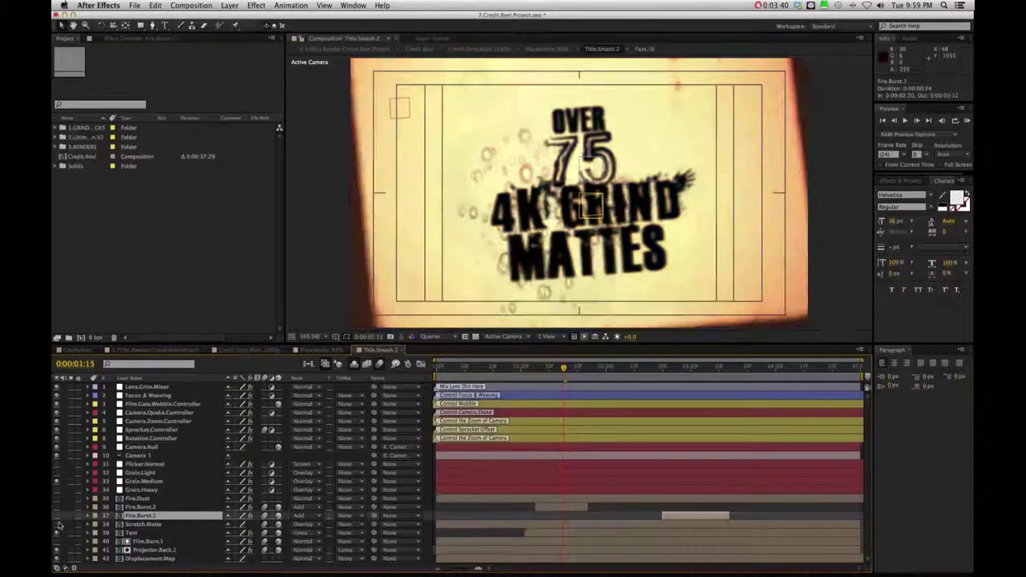
{"action": "left_click", "coordinate": [58, 525]}
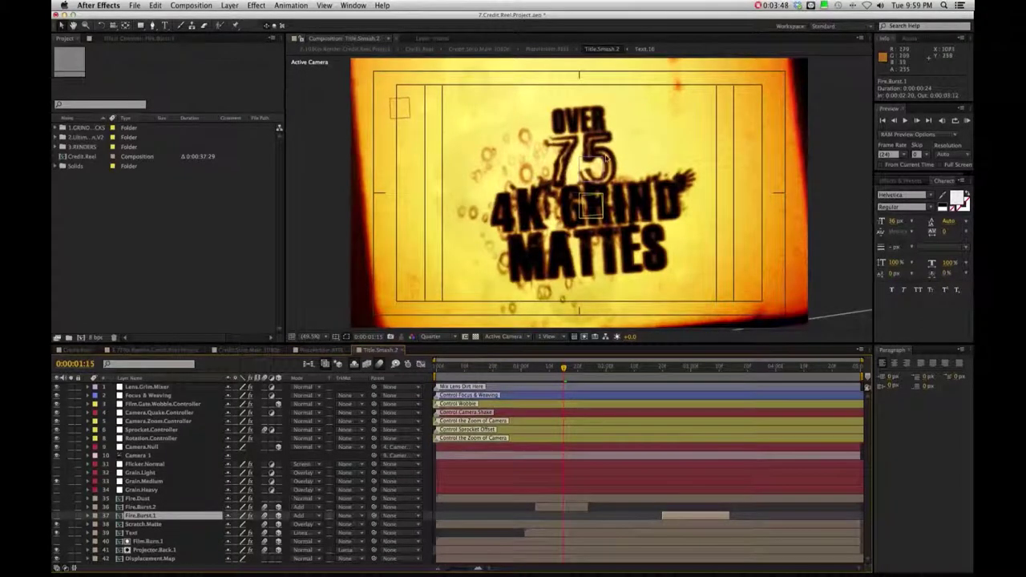
{"action": "left_click", "coordinate": [132, 534]}
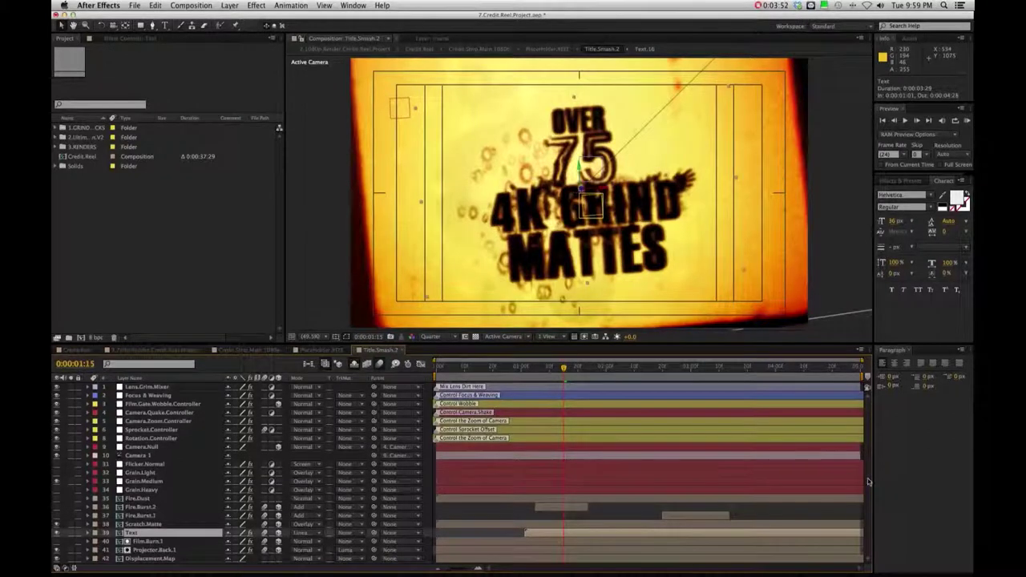
Step: Open the Text precomp's title layer and change the number 75 to 100
{"action": "double_click", "coordinate": [133, 533]}
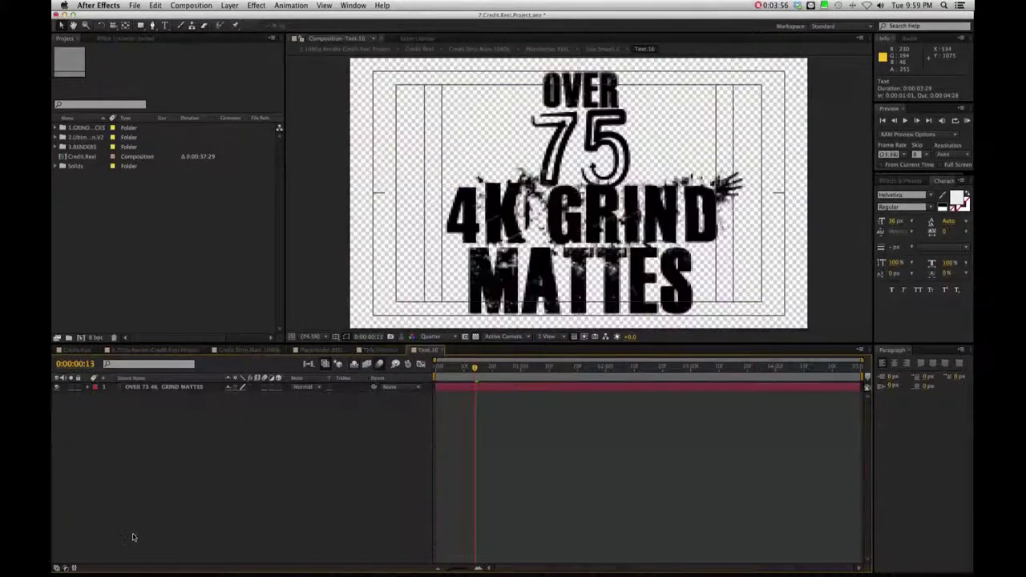
{"action": "double_click", "coordinate": [178, 388]}
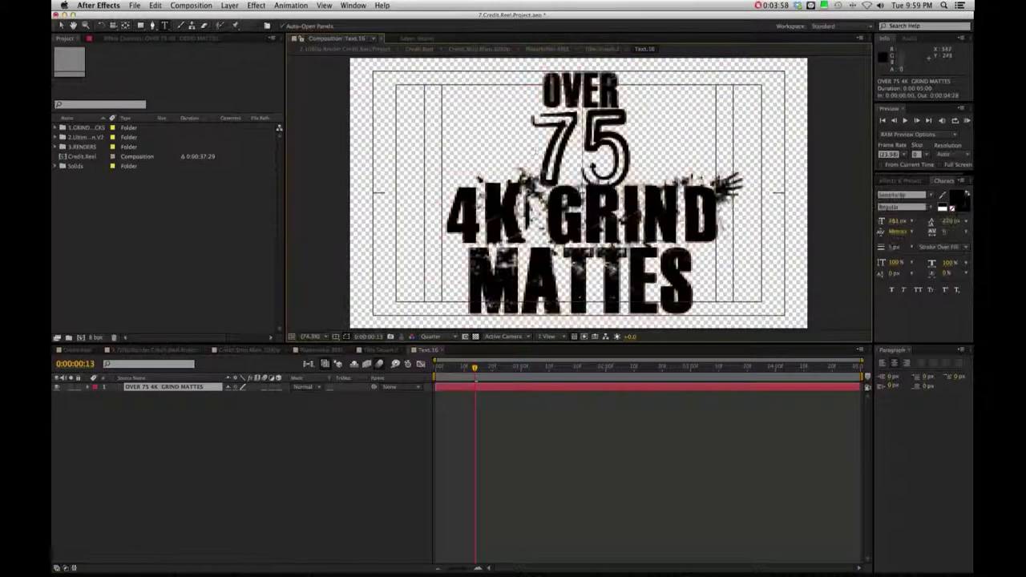
{"action": "double_click", "coordinate": [579, 149]}
{"action": "type", "text": "100"}
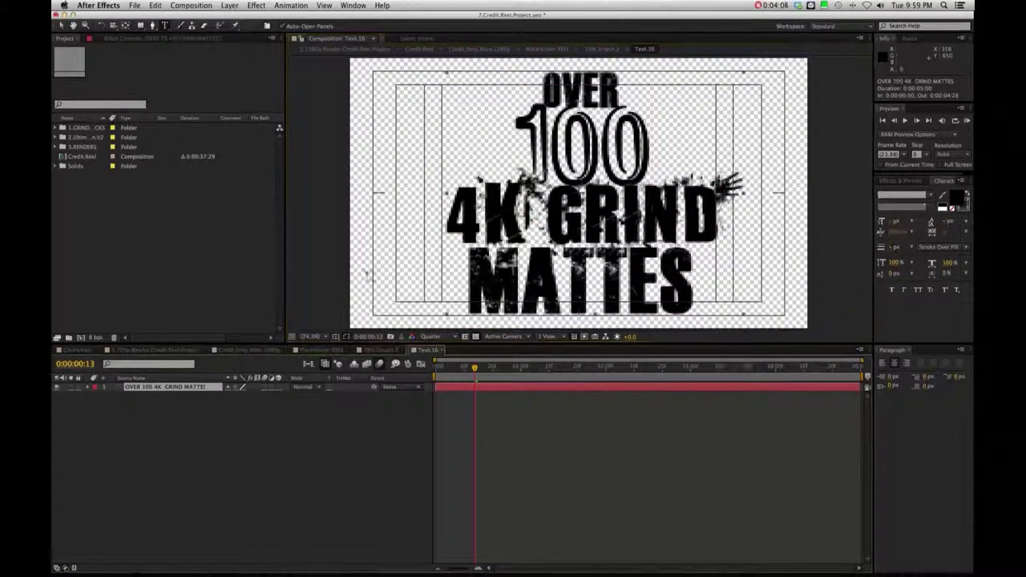
Step: Replace '4K GRIND' with 'PEOPLE' and 'MATTES' with 'EAT SNAILS'
{"action": "left_click_drag", "start_coordinate": [443, 201], "coordinate": [744, 205]}
{"action": "type", "text": "PEOPLE"}
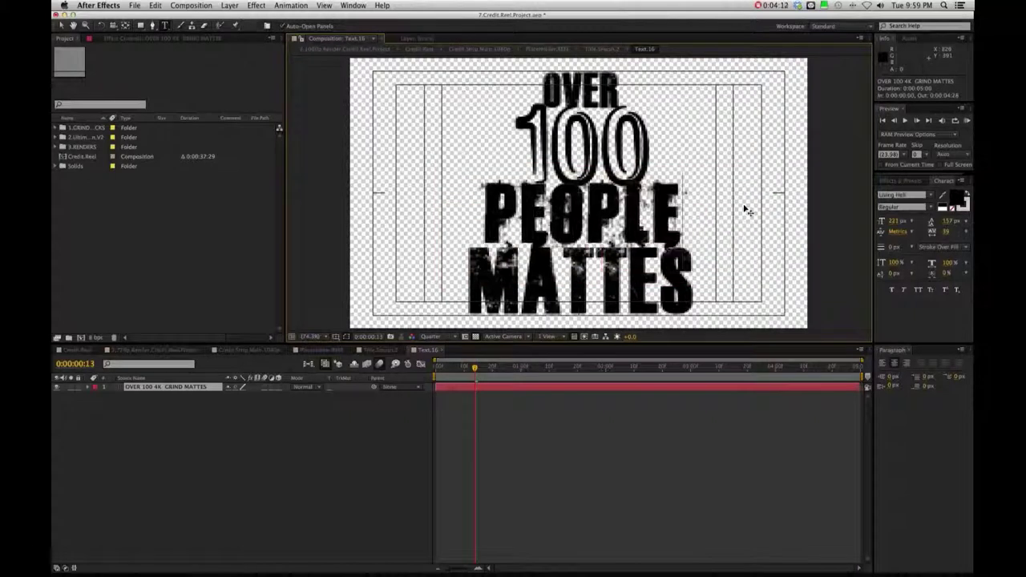
{"action": "double_click", "coordinate": [704, 281]}
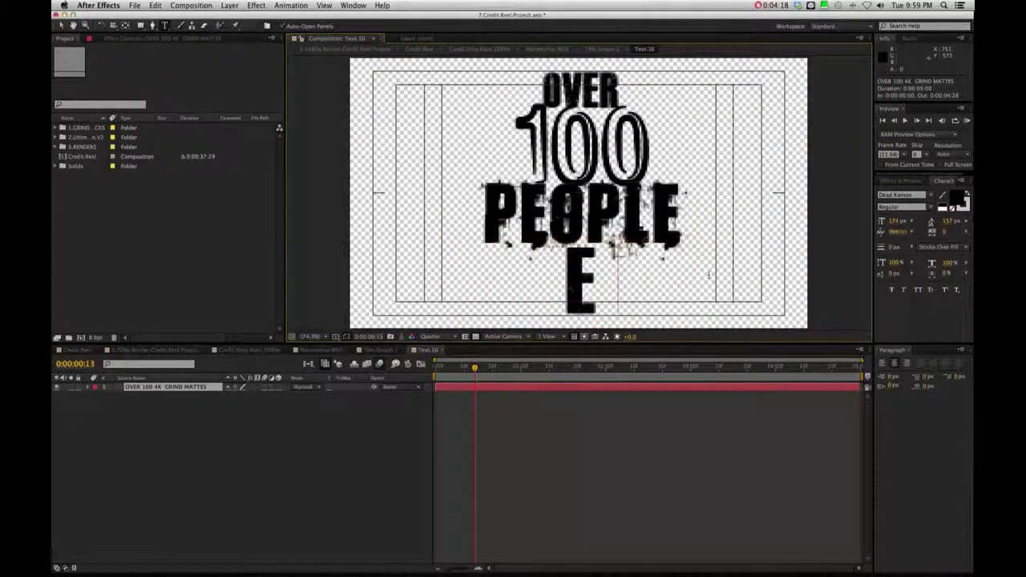
{"action": "type", "text": "AT SNAILS"}
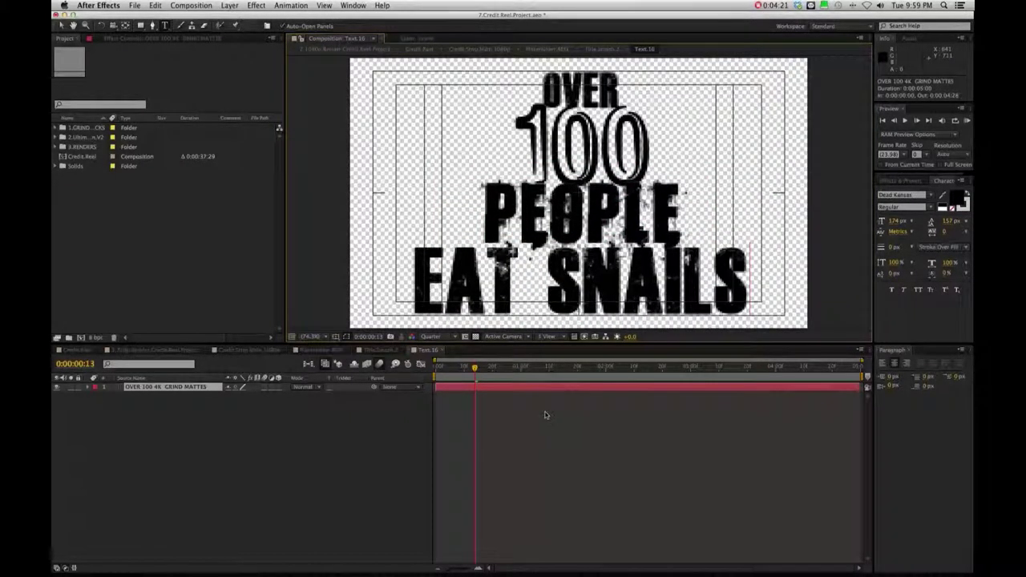